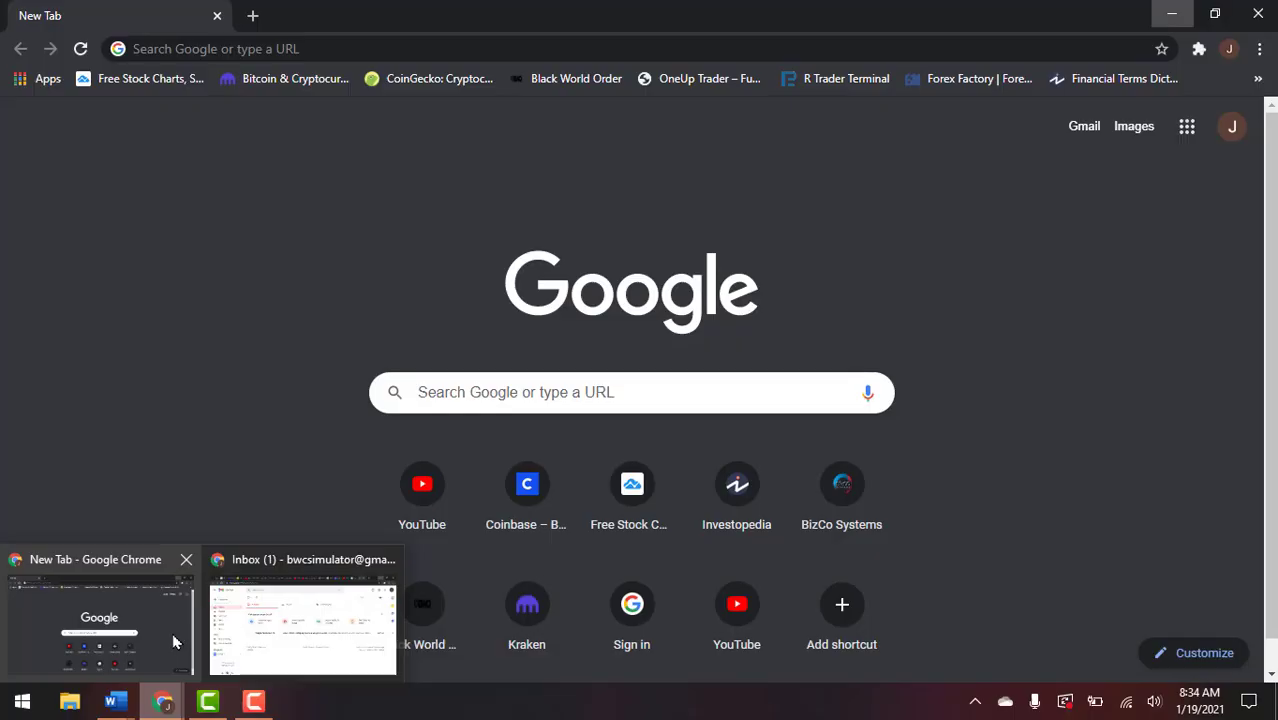
# Bring up the new Chrome tab and run a Google search for 'coinbase'.
pyautogui.click(170, 638)
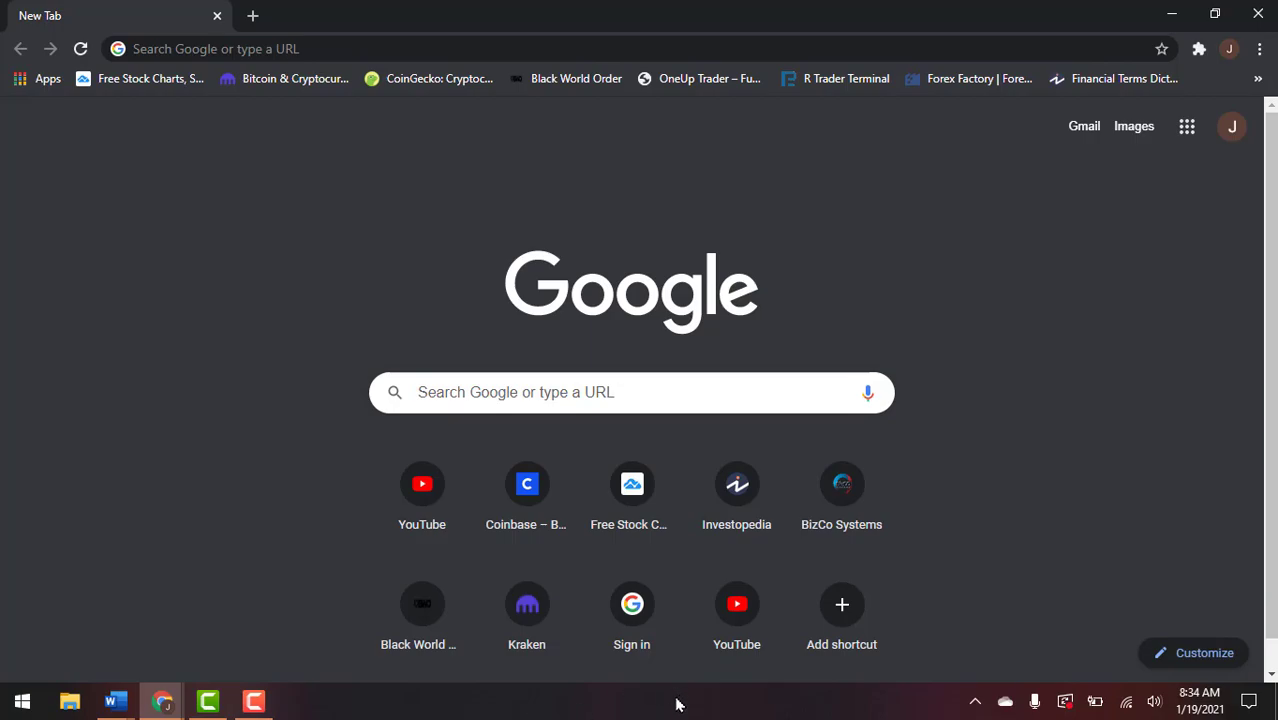
pyautogui.click(560, 392)
pyautogui.write('co')
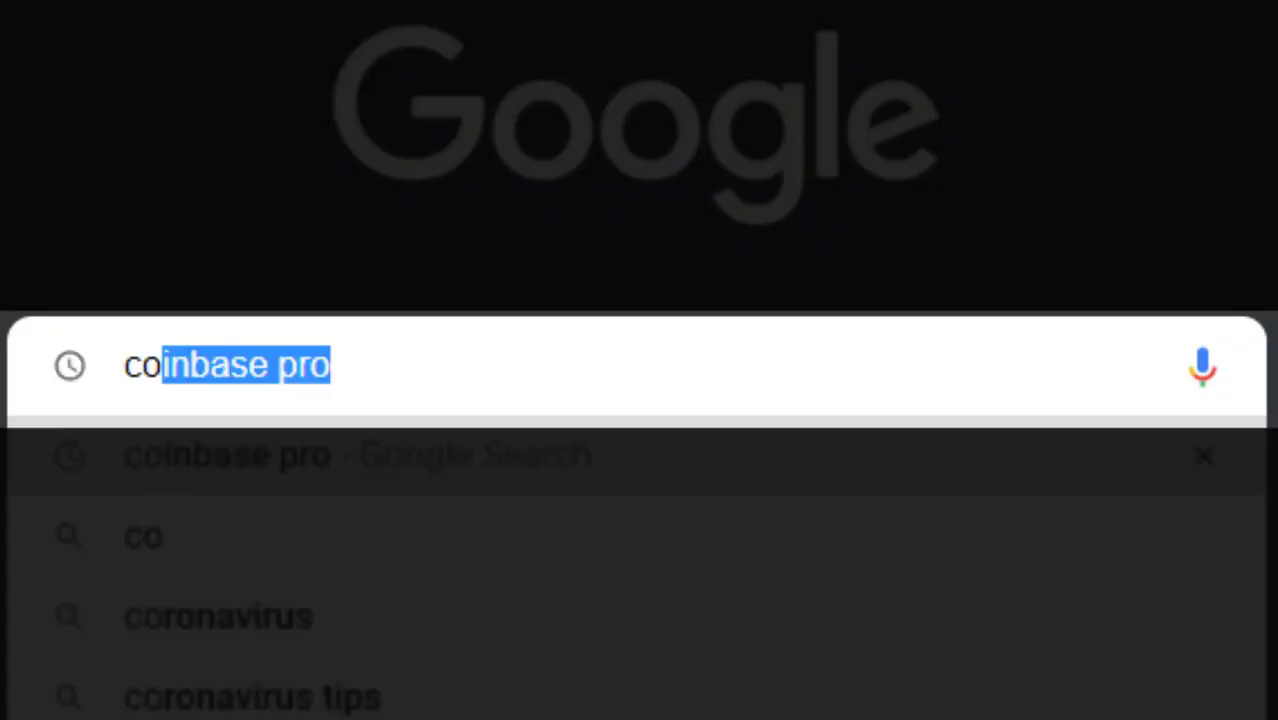
pyautogui.write('inbase')
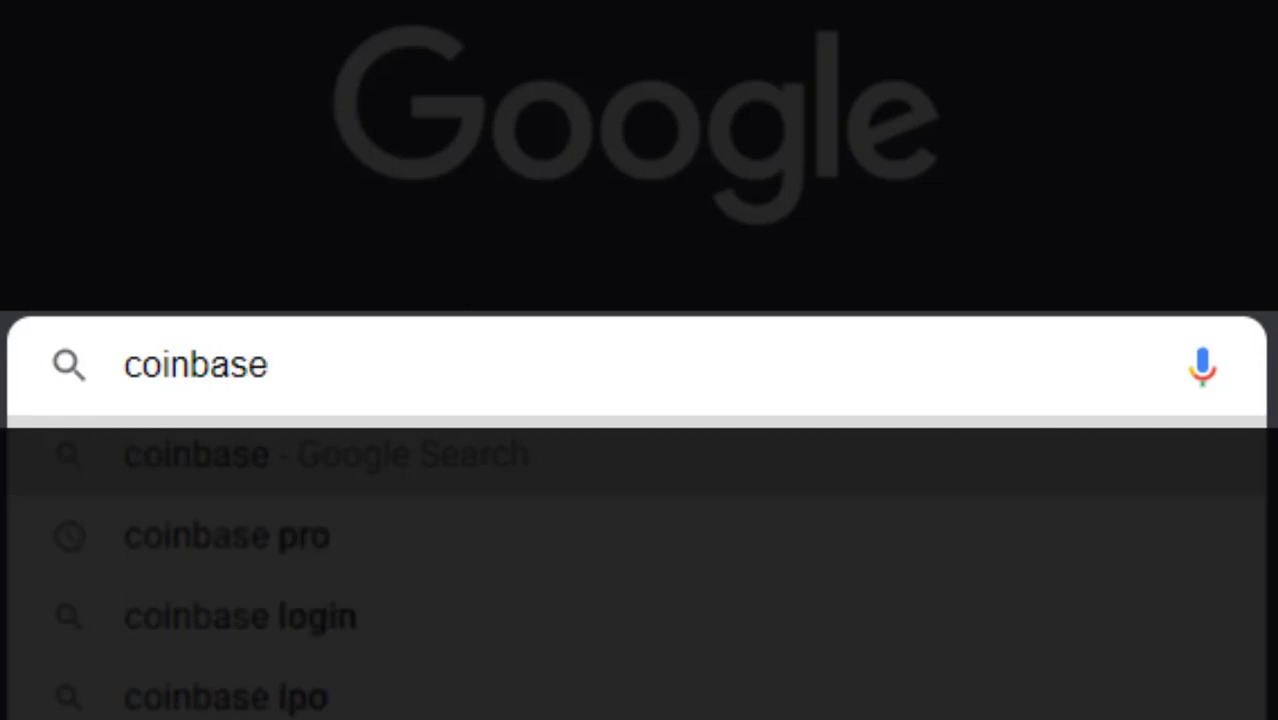
pyautogui.press('Return')
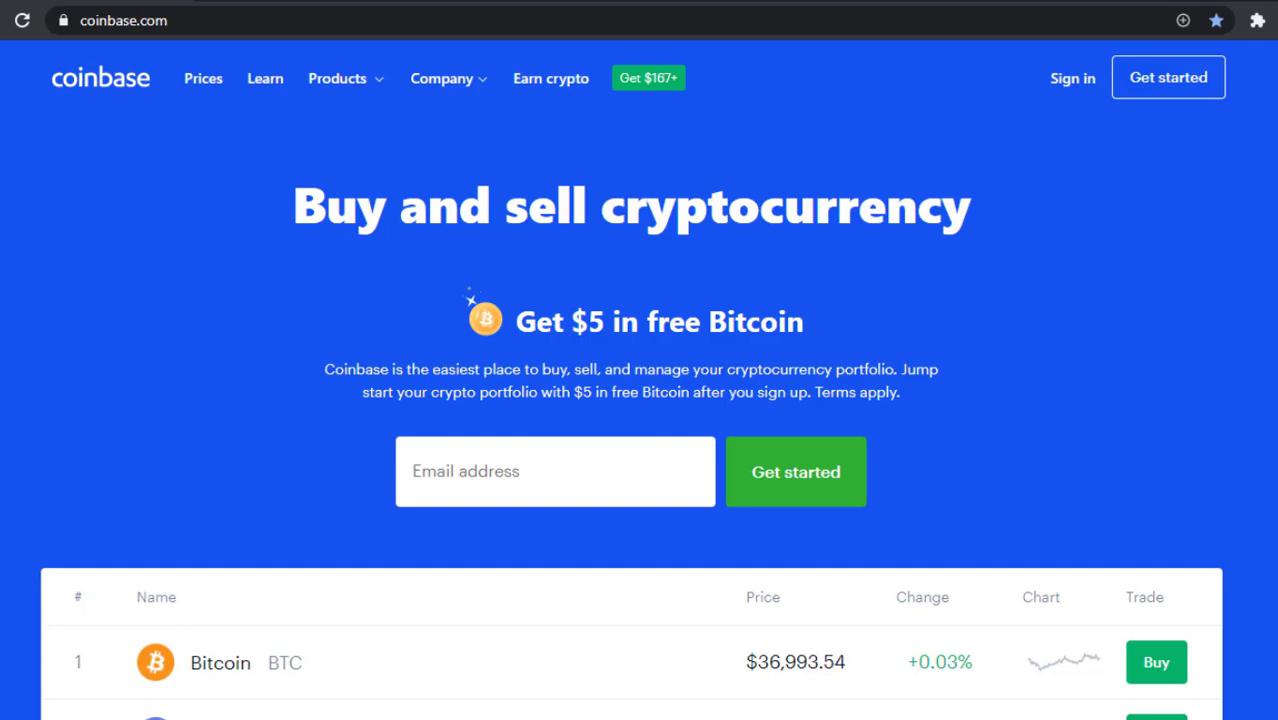
# Scroll through the Coinbase homepage, then back up to the Email address and Get started section.
pyautogui.scroll(-4, 639, 400)
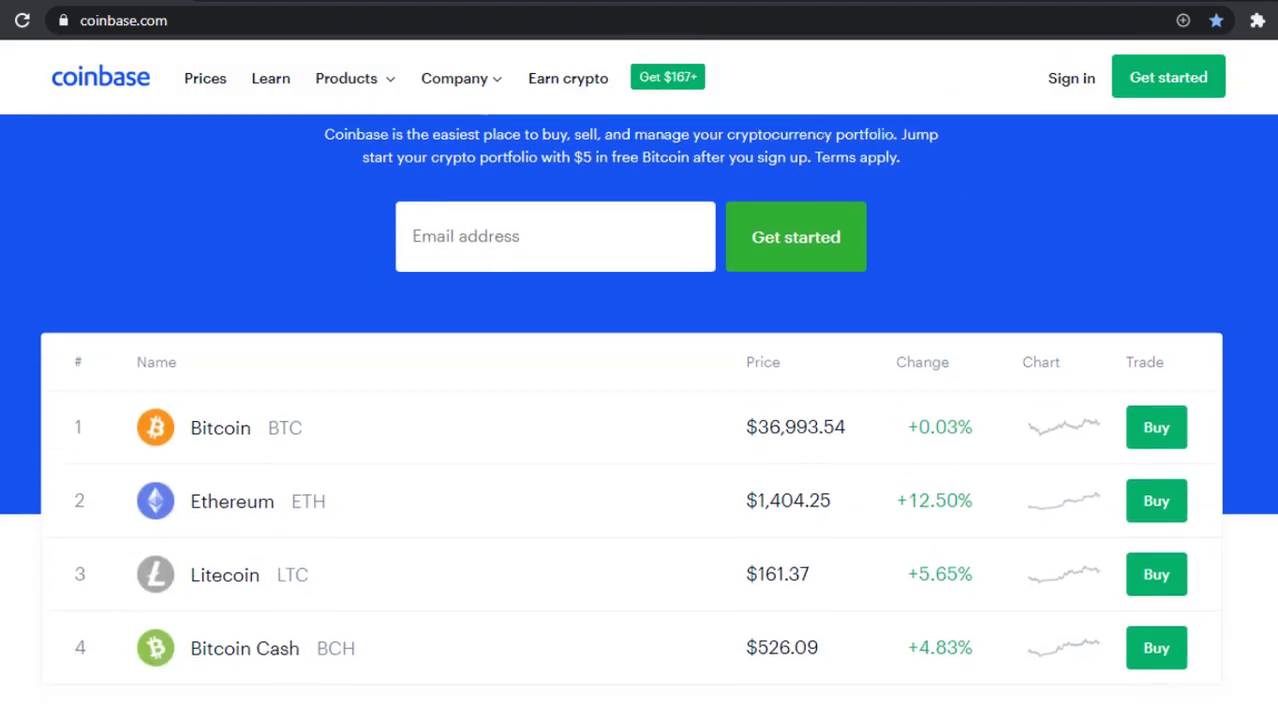
pyautogui.scroll(-2, 639, 417)
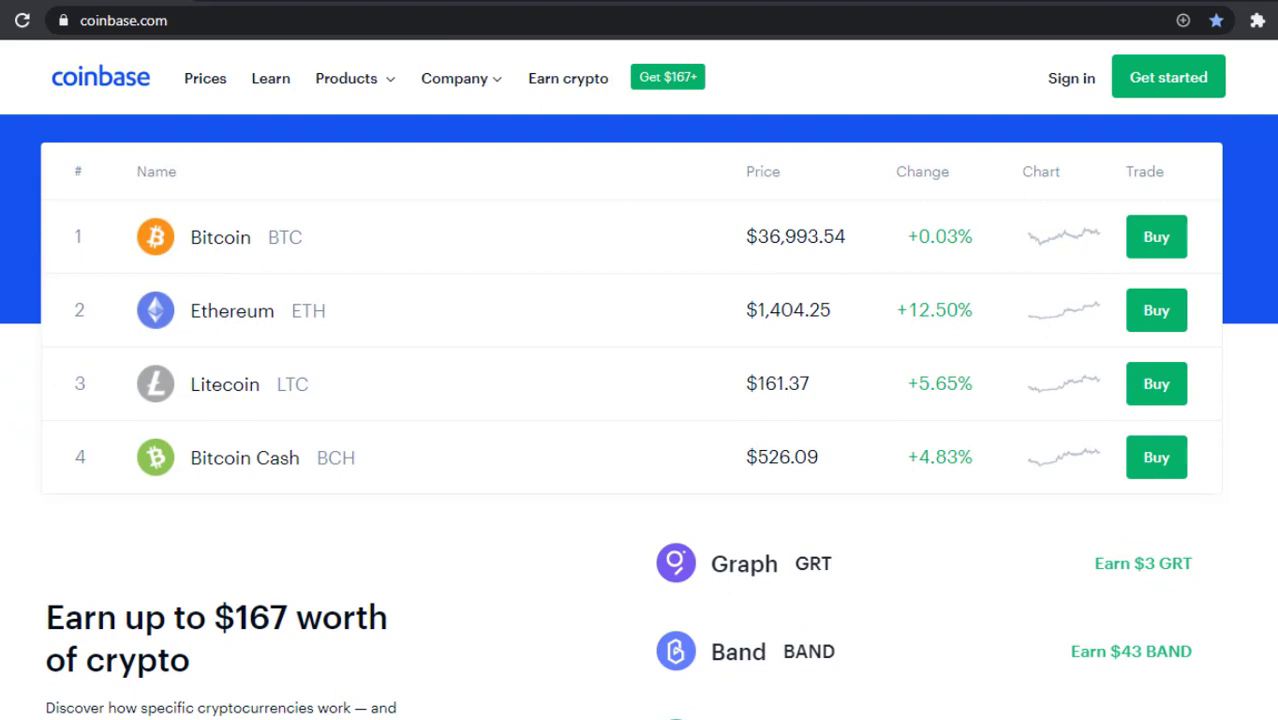
pyautogui.scroll(-2, 639, 425)
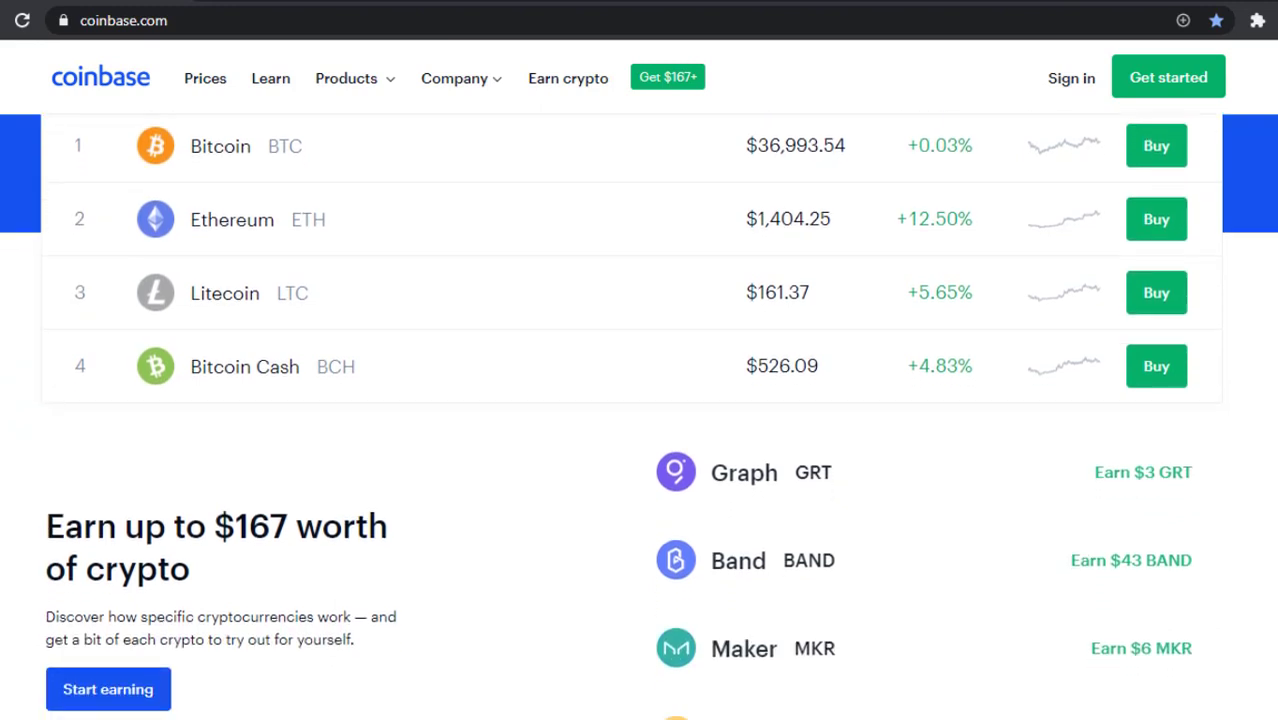
pyautogui.scroll(-3, 639, 425)
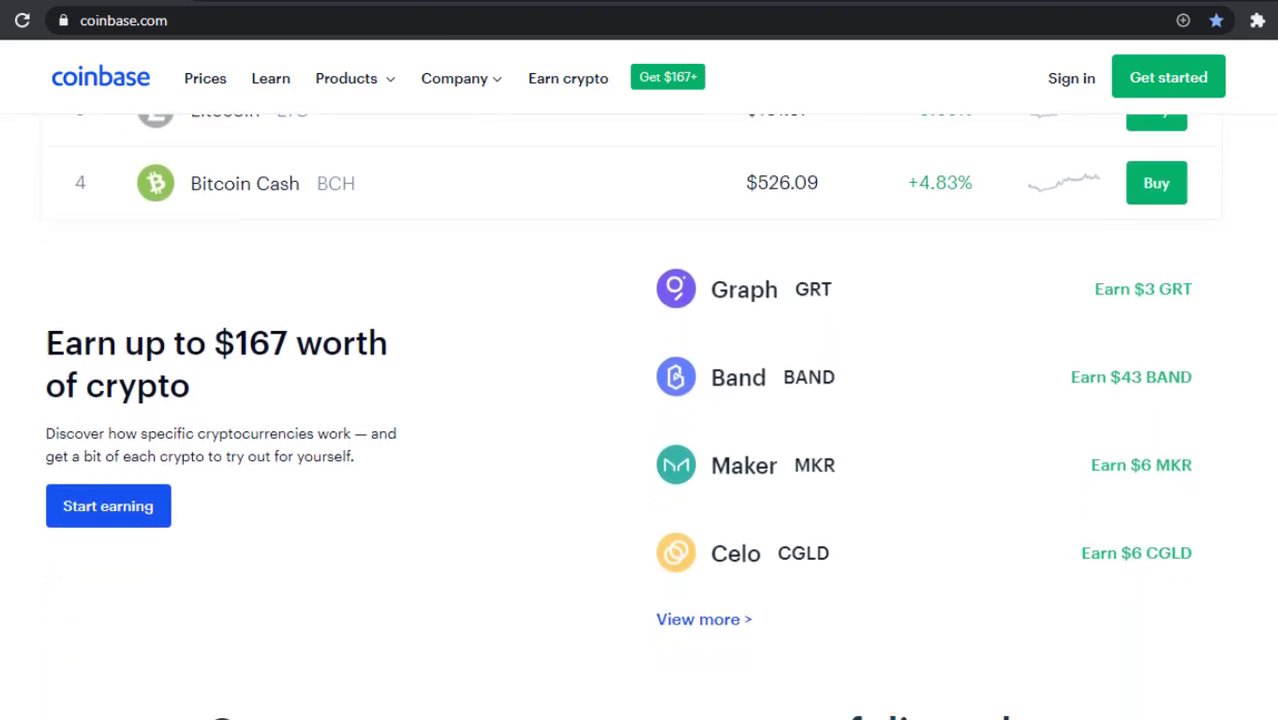
pyautogui.scroll(-3, 639, 425)
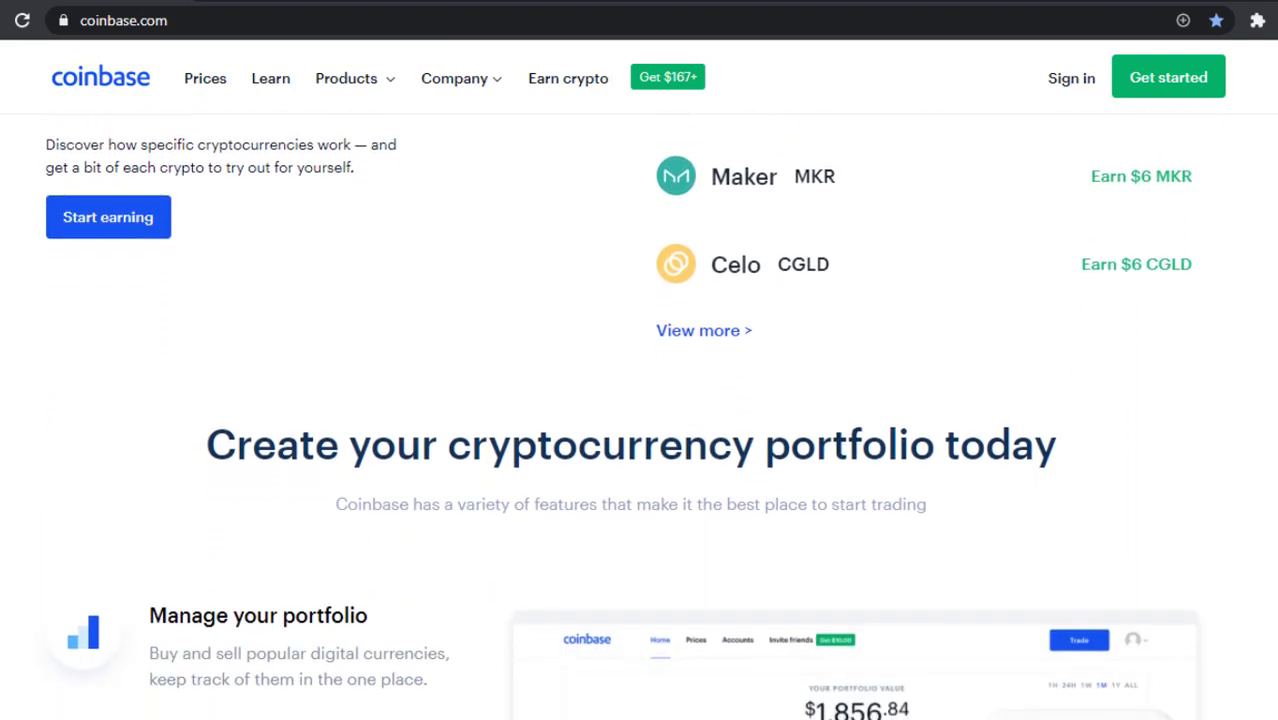
pyautogui.scroll(-2, 639, 425)
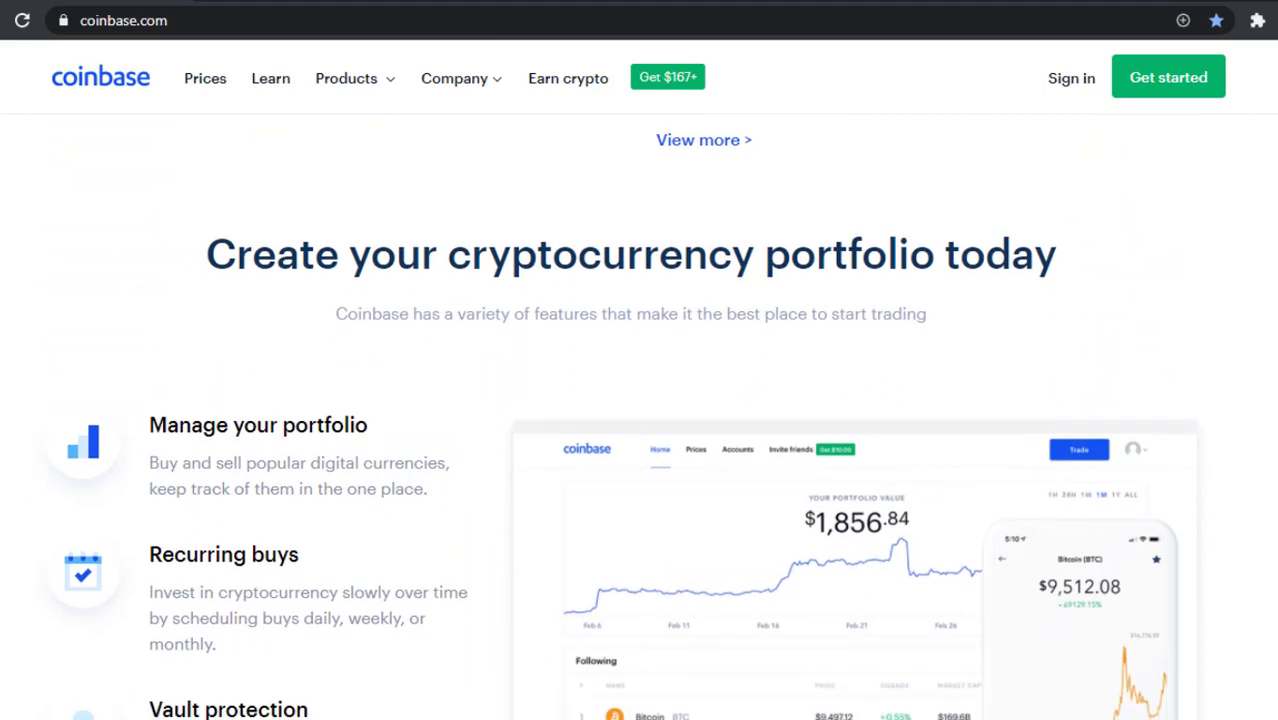
pyautogui.scroll(1, 639, 425)
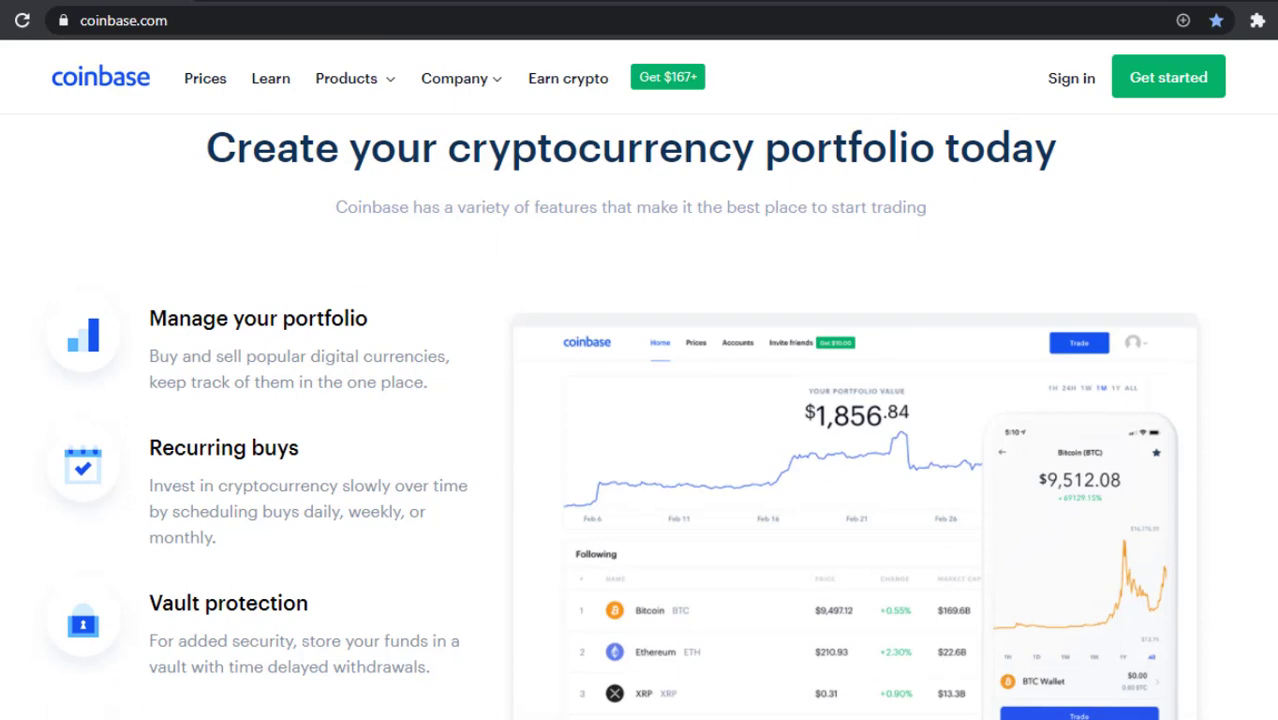
pyautogui.scroll(-3, 639, 425)
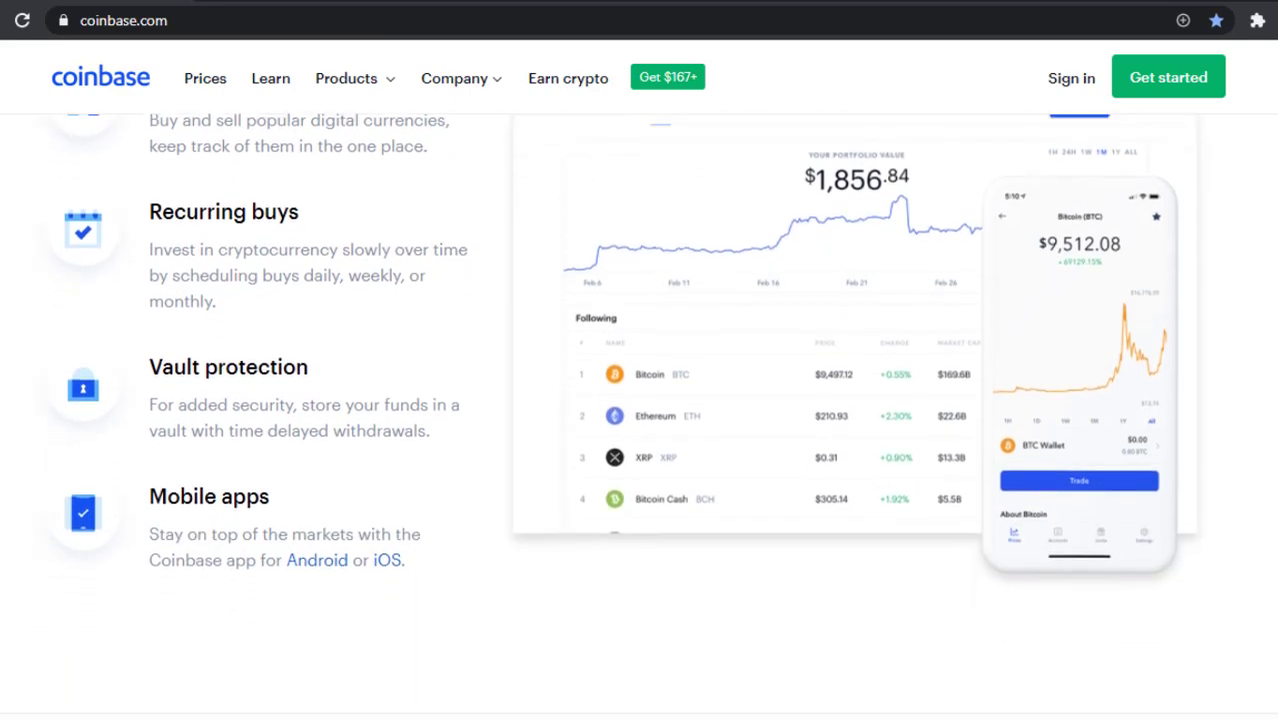
pyautogui.scroll(-3, 639, 425)
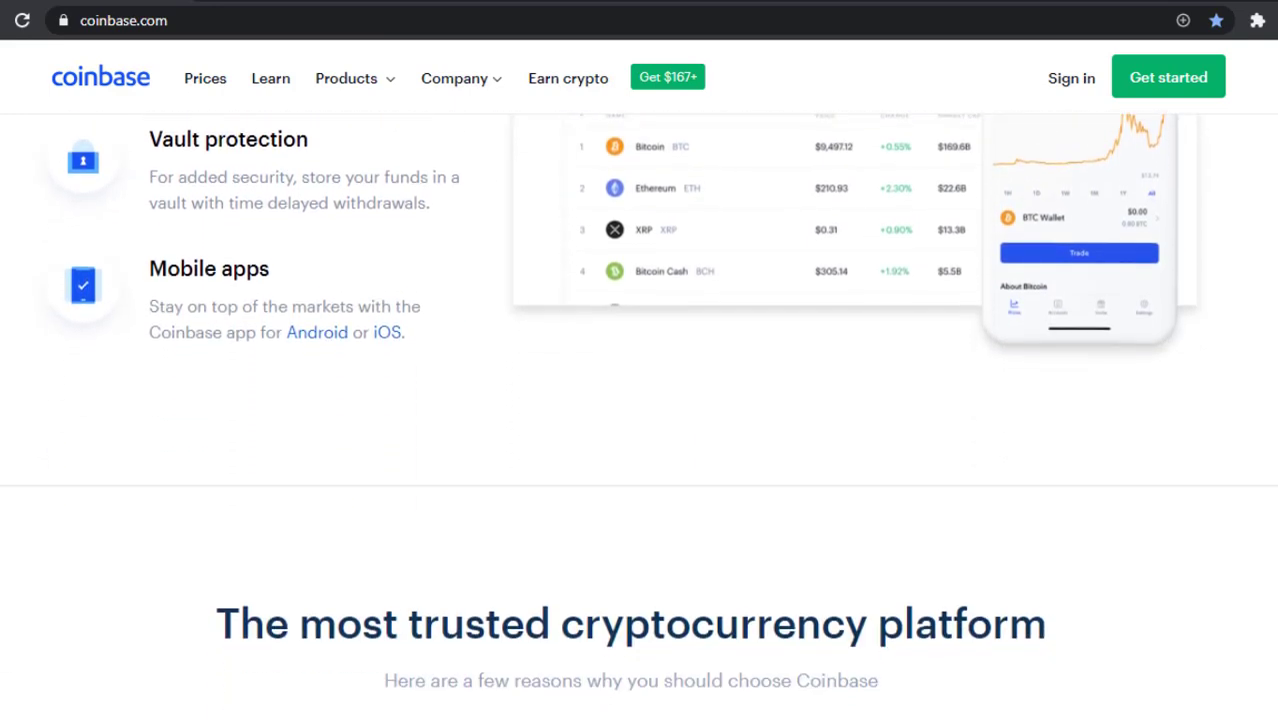
pyautogui.scroll(-2, 639, 425)
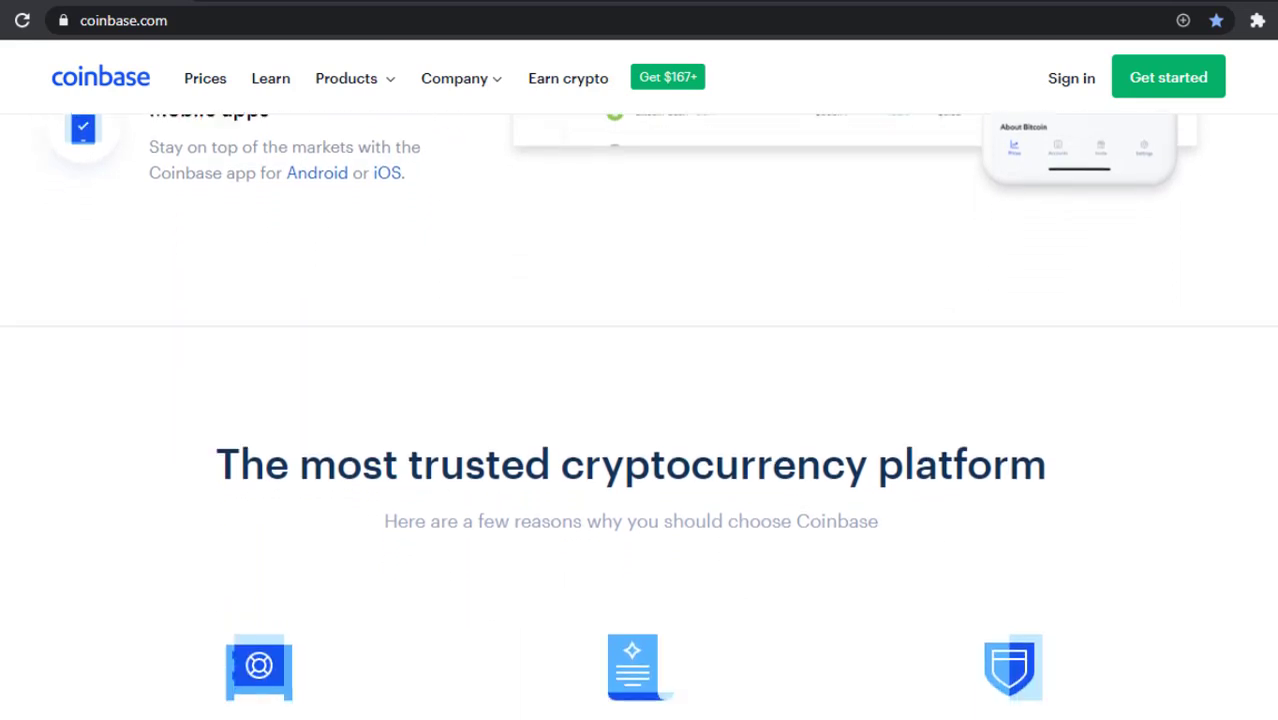
pyautogui.scroll(-1, 639, 425)
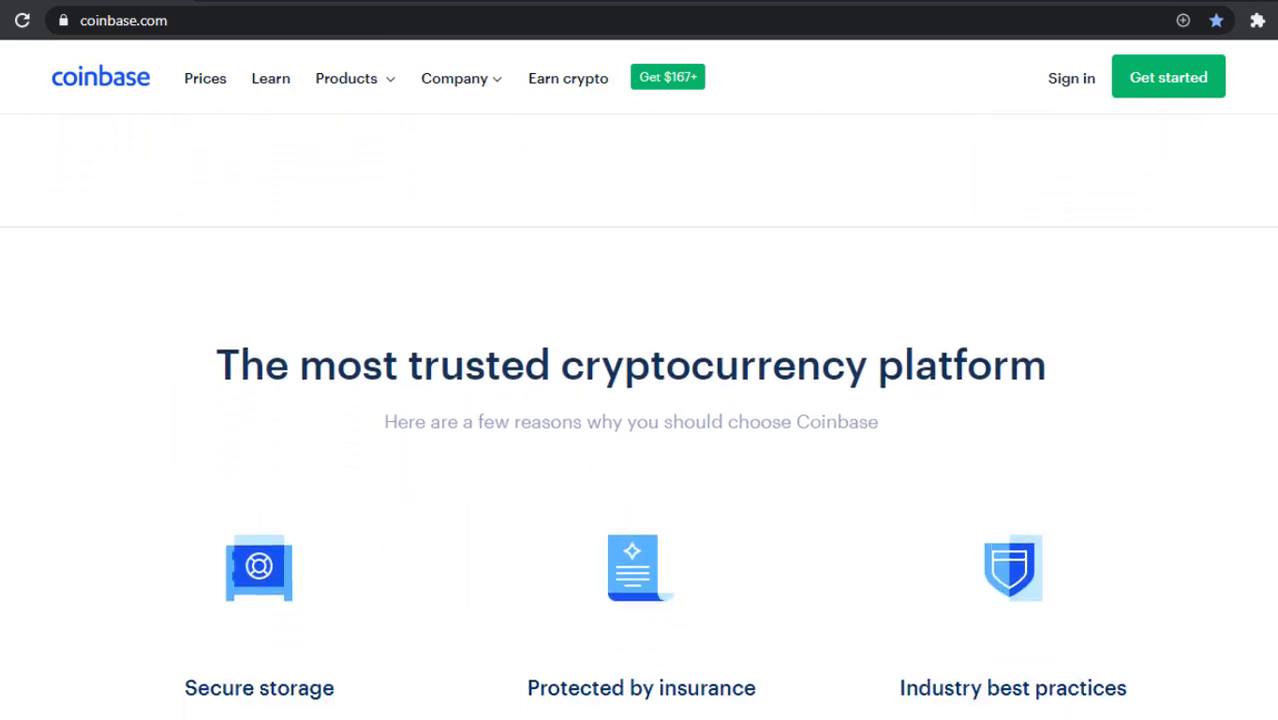
pyautogui.scroll(-1, 639, 425)
pyautogui.scroll(-2, 639, 425)
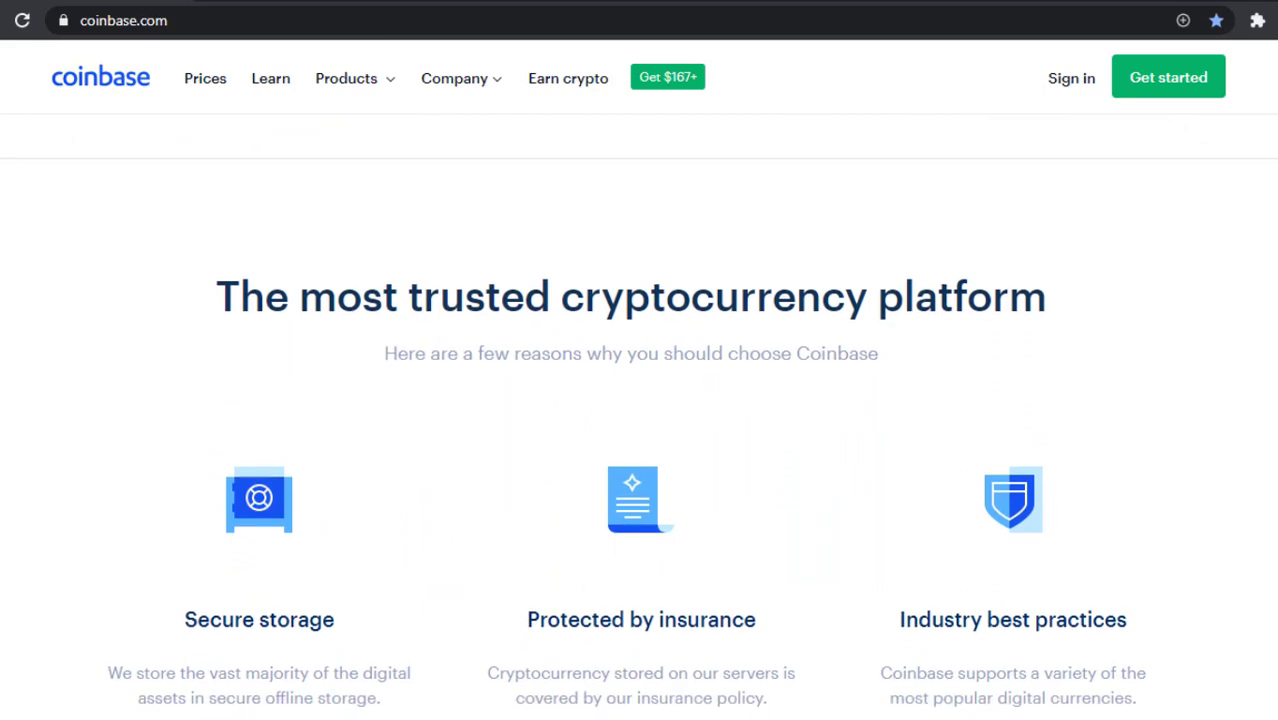
pyautogui.scroll(-1, 639, 425)
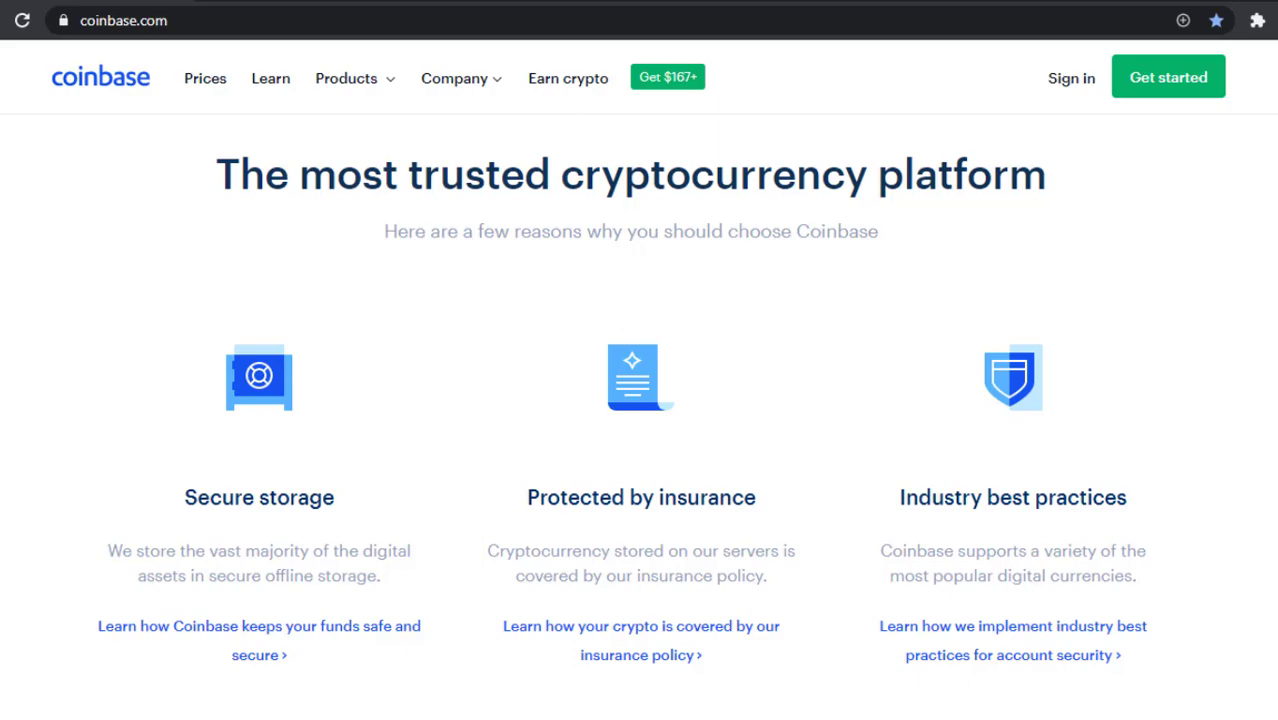
pyautogui.scroll(15, 639, 425)
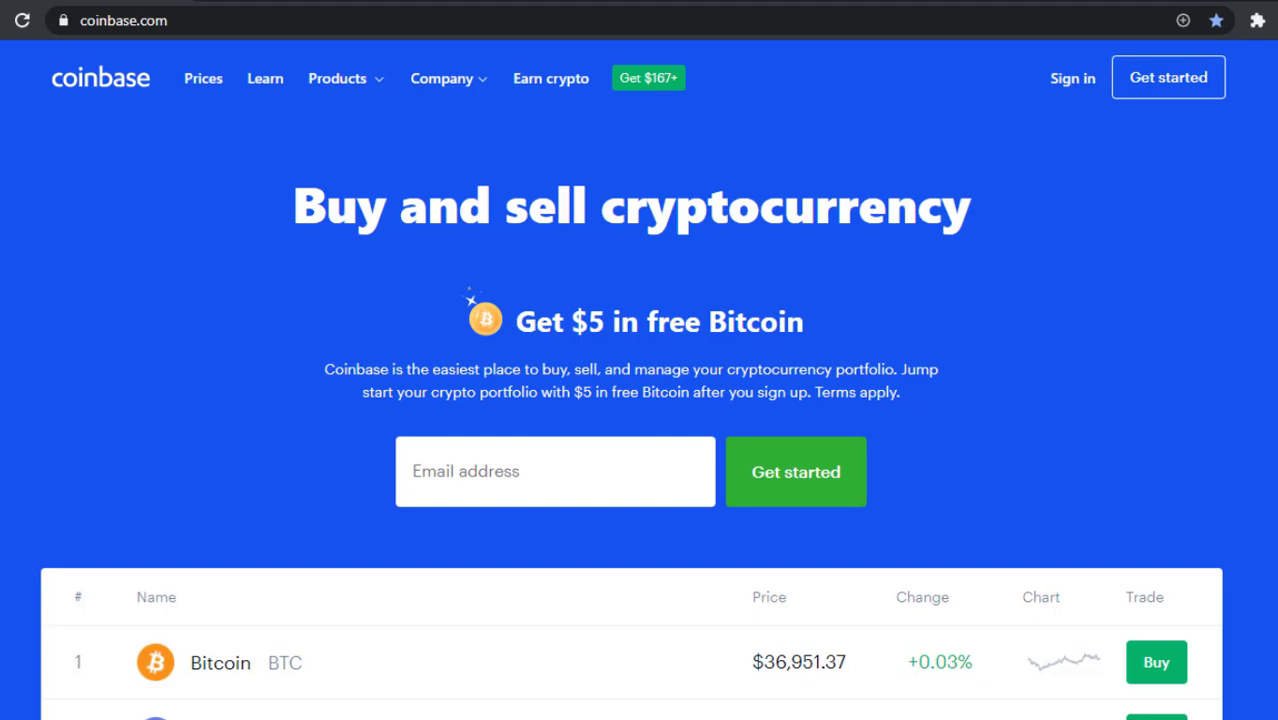
# Enter the sign-up email address in the homepage Email address field and submit it.
pyautogui.click(555, 471)
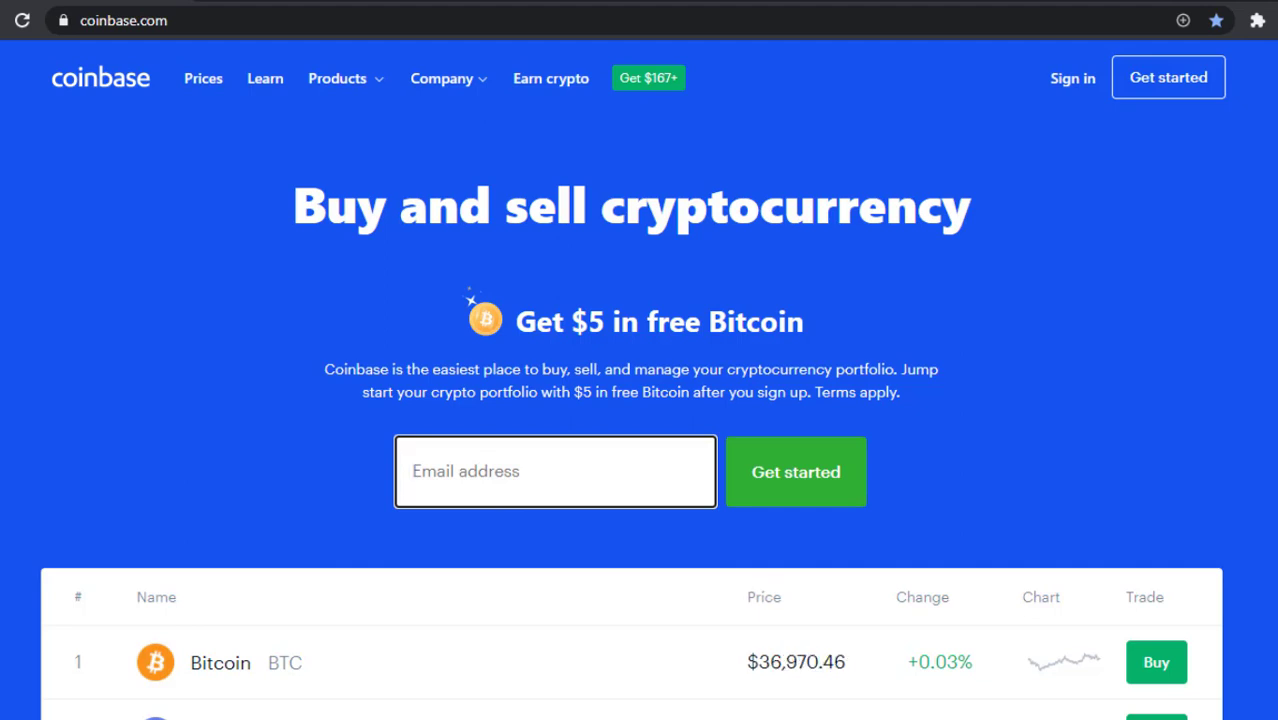
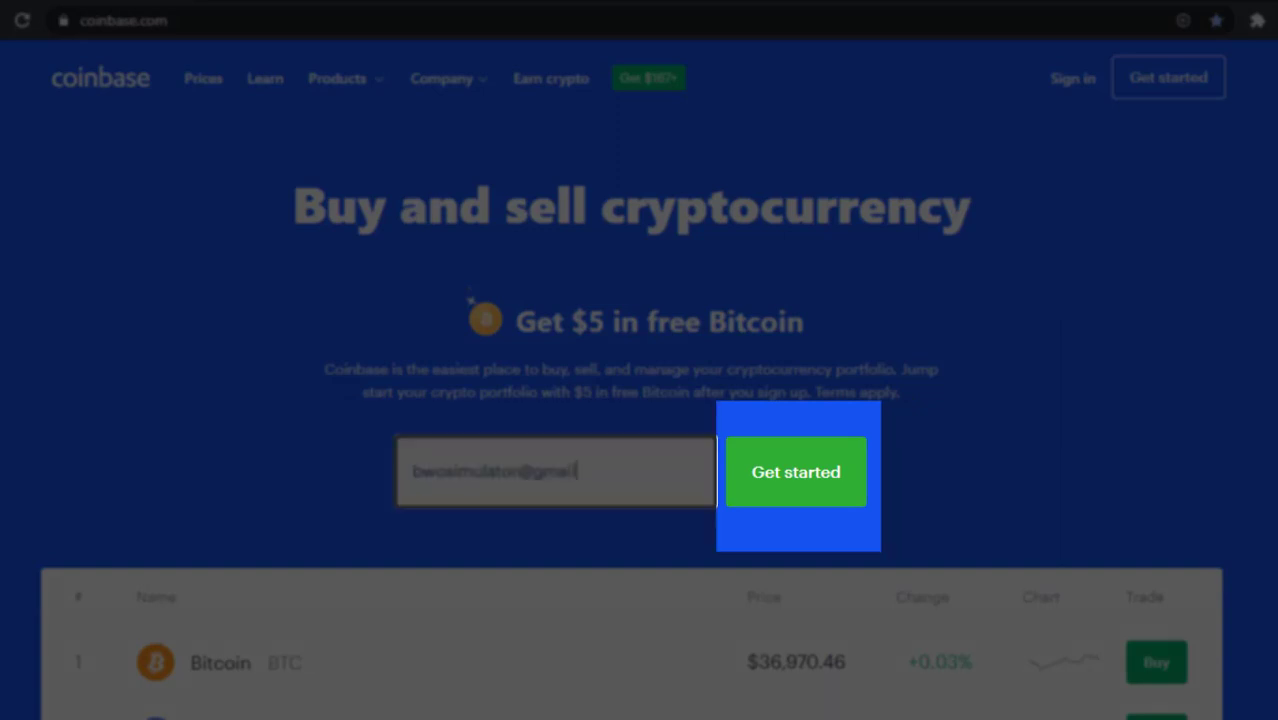
pyautogui.press('Return')
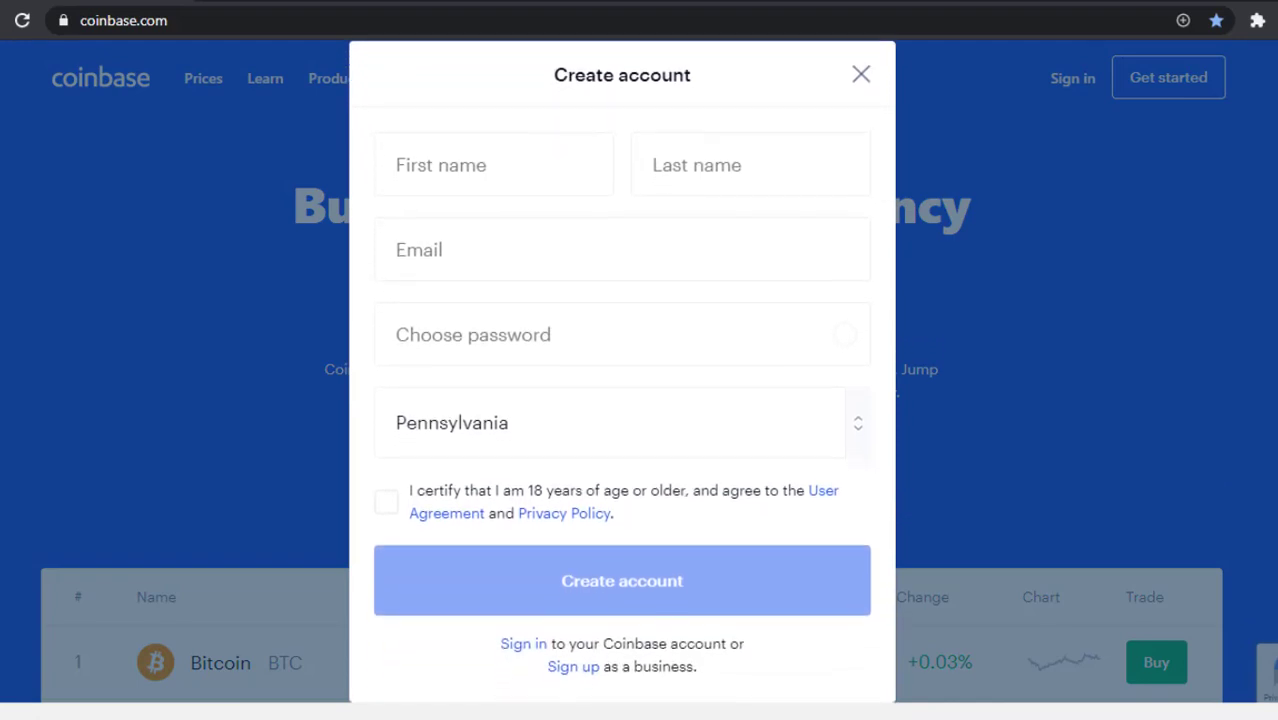
# Place the cursor in the Create account form's First name field.
pyautogui.click(494, 160)
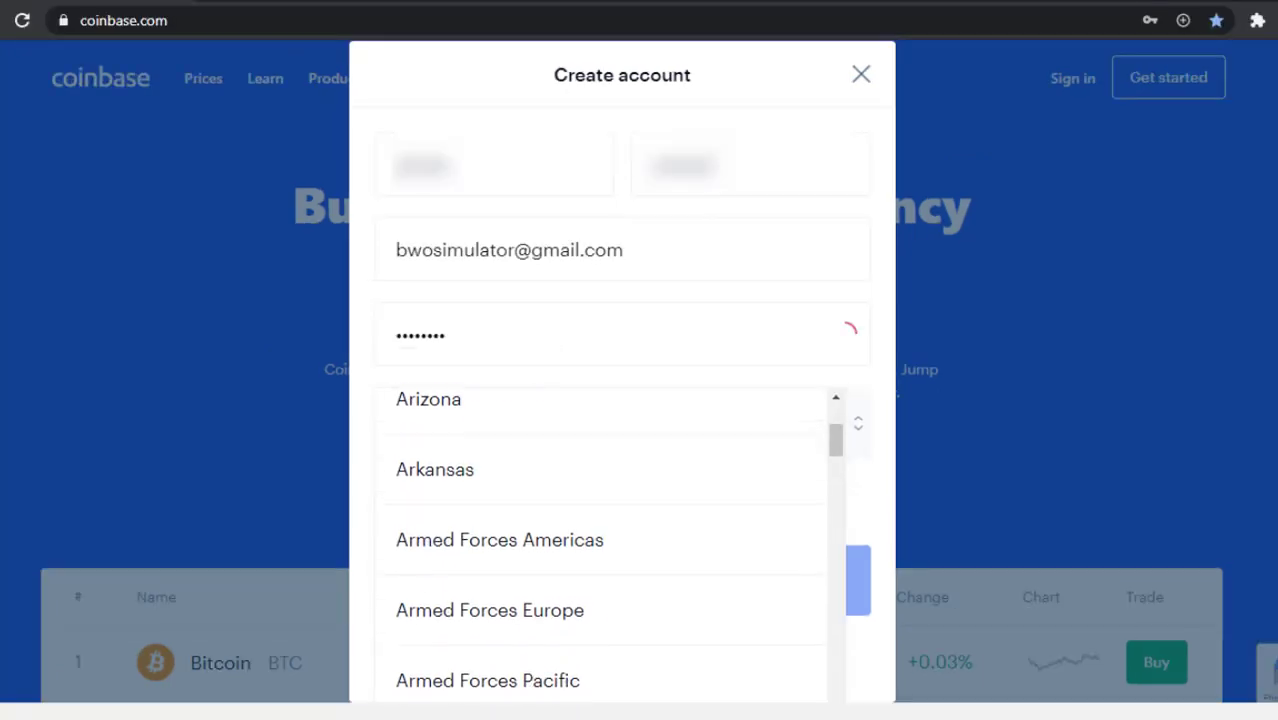
# Select the state of residence and agree to the age and terms statement.
pyautogui.scroll(-5, 600, 540)
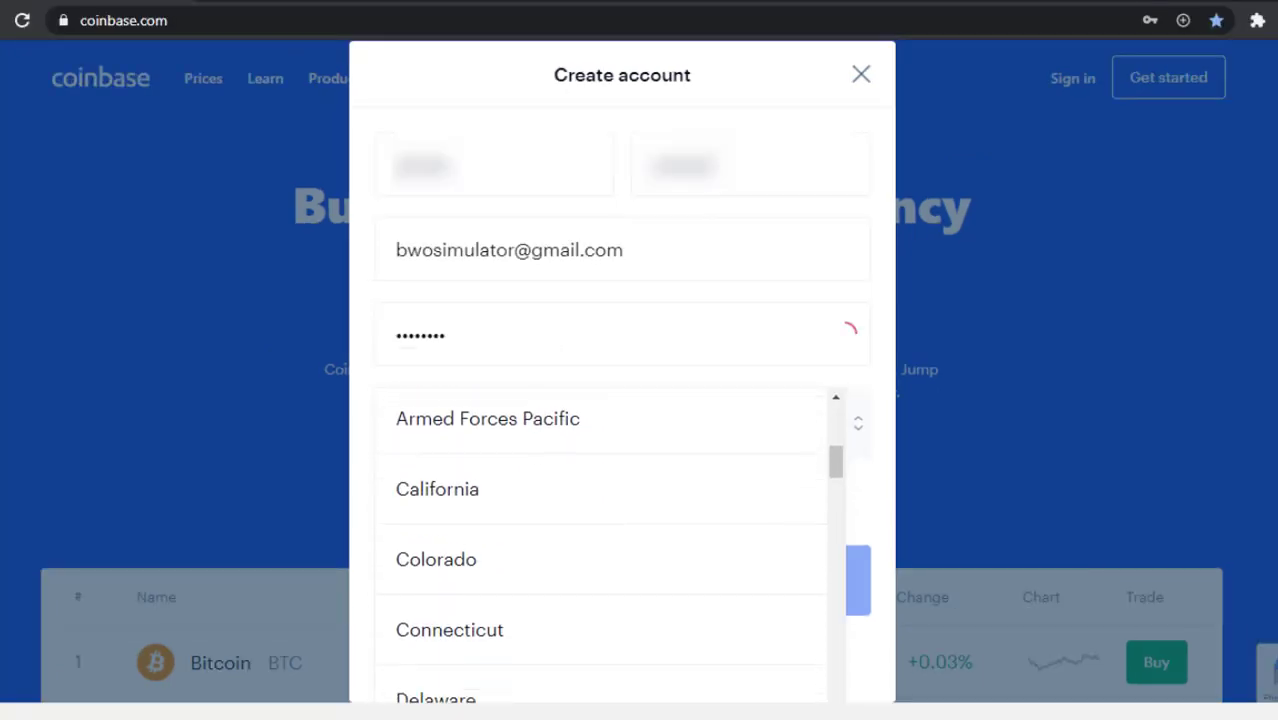
pyautogui.scroll(-2, 600, 540)
pyautogui.click(482, 531)
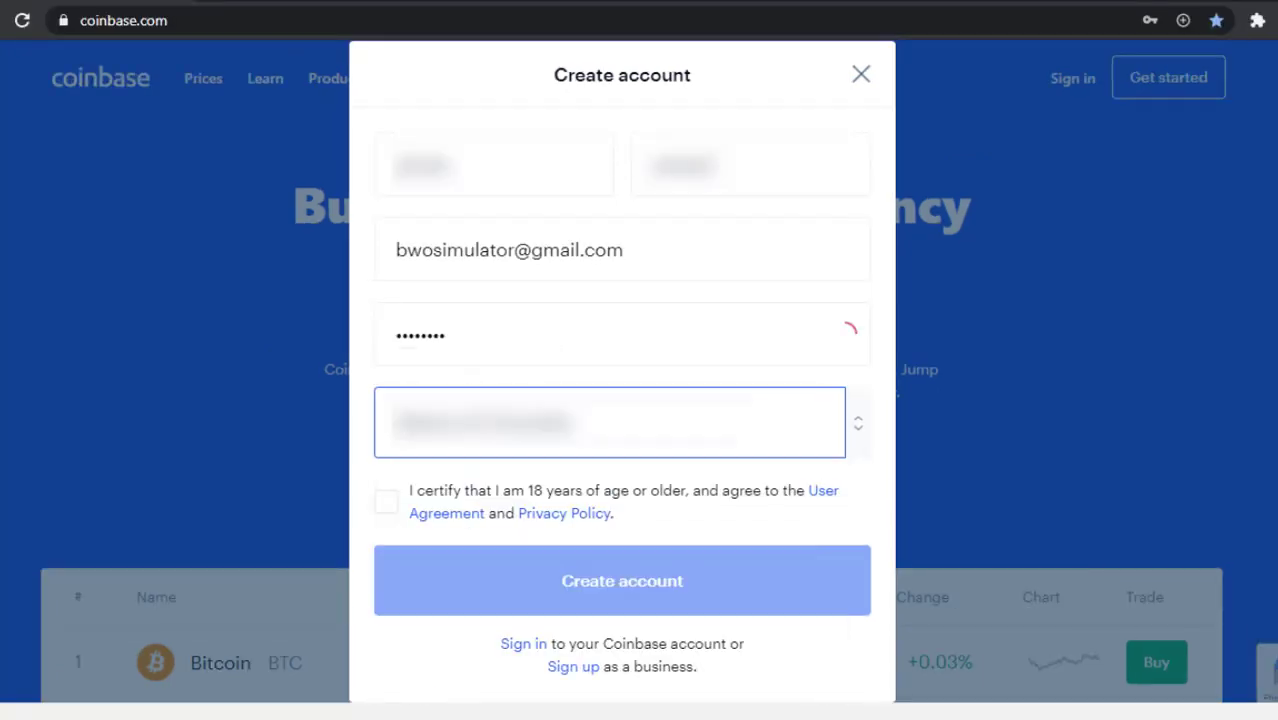
pyautogui.click(386, 501)
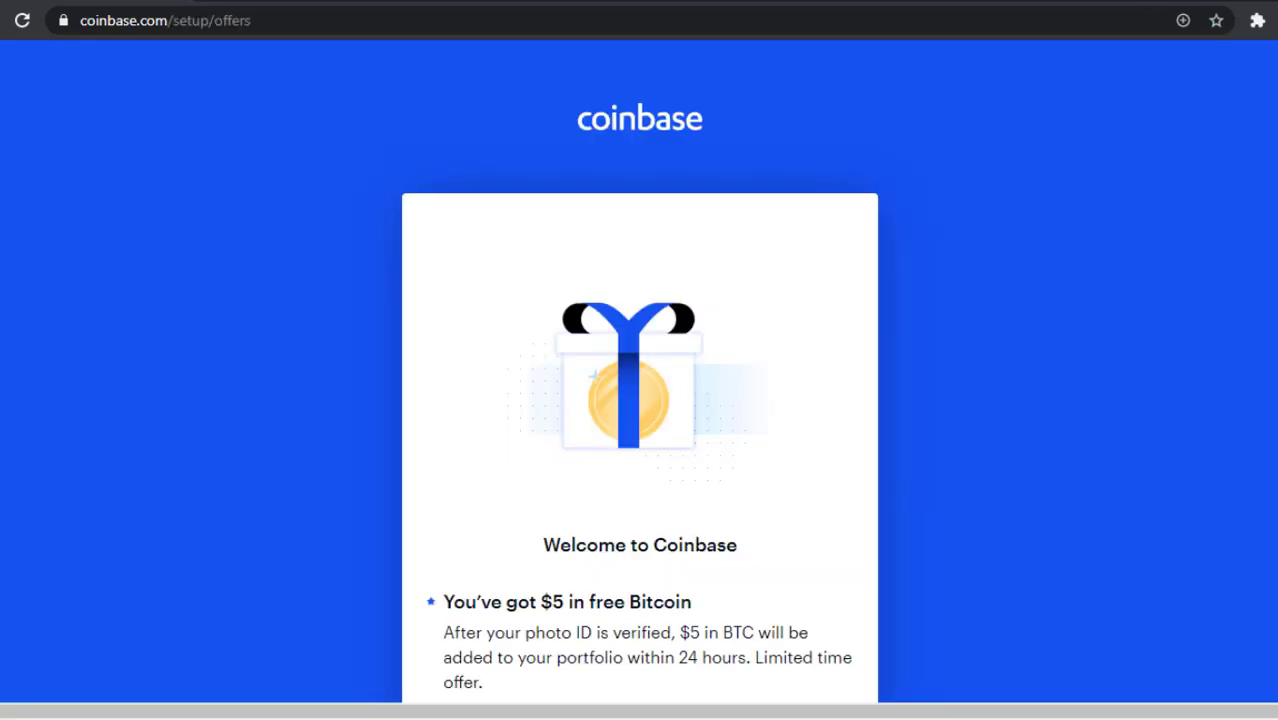
pyautogui.scroll(-1, 640, 400)
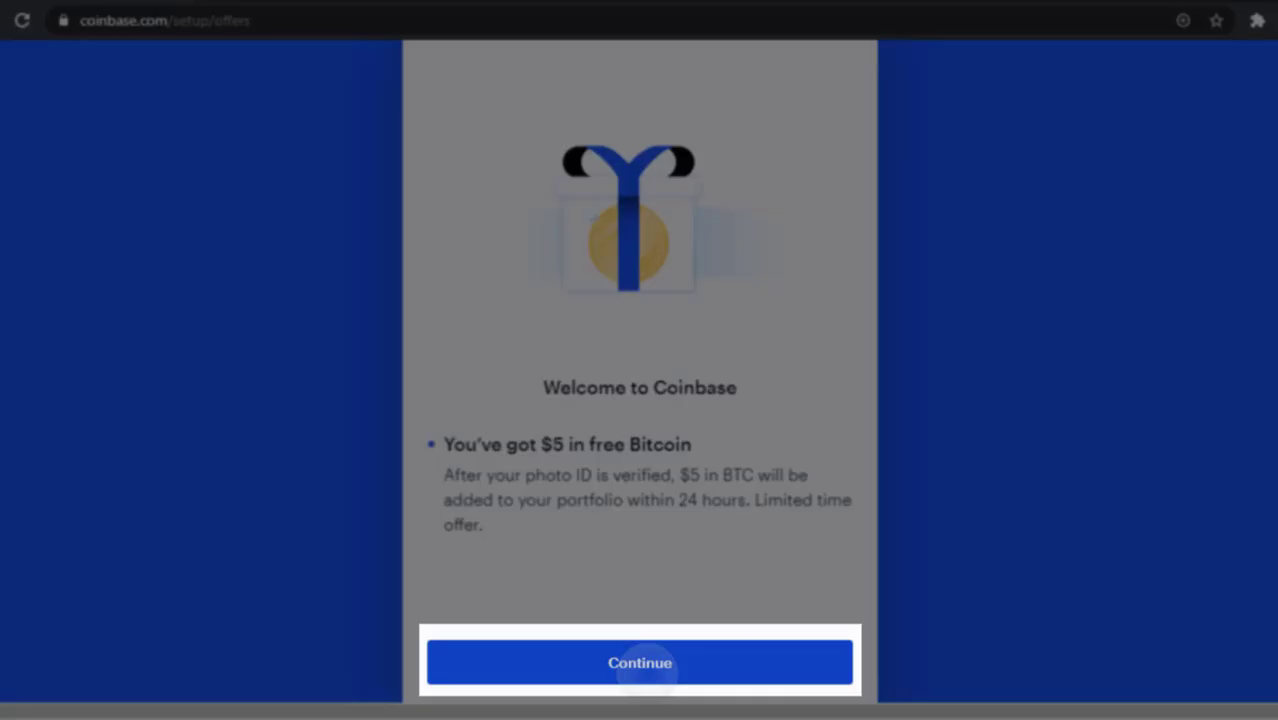
# Continue past the $5 free Bitcoin welcome page.
pyautogui.click(640, 663)
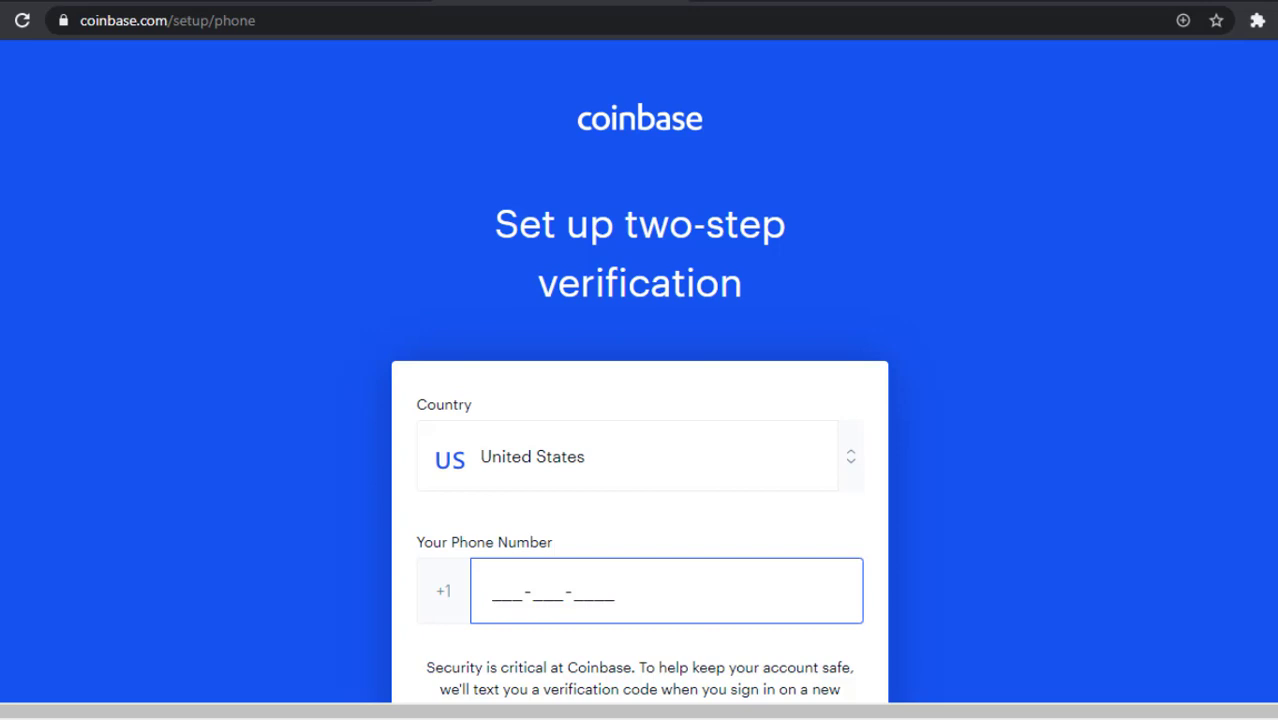
# Enter the phone number for two-step verification, then type the seven-digit texted code.
pyautogui.scroll(-2, 640, 450)
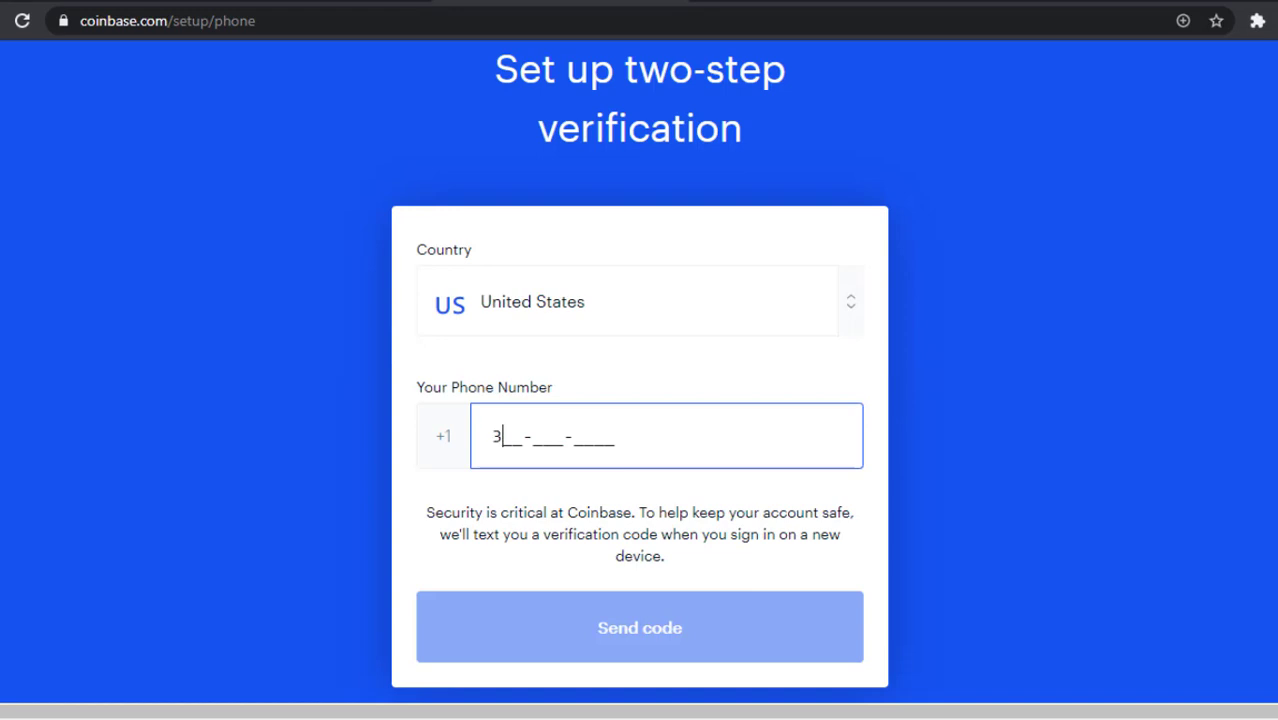
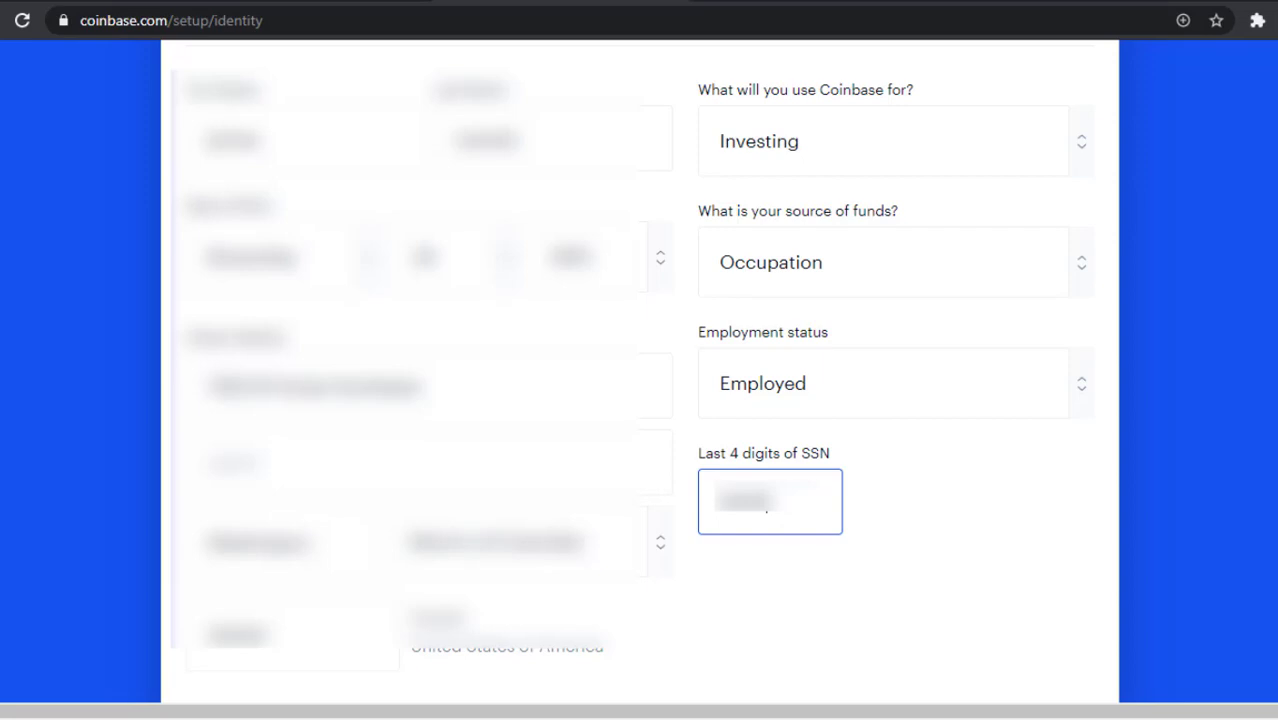
# Submit the completed identity details form to reach the Home dashboard.
pyautogui.scroll(-3, 640, 370)
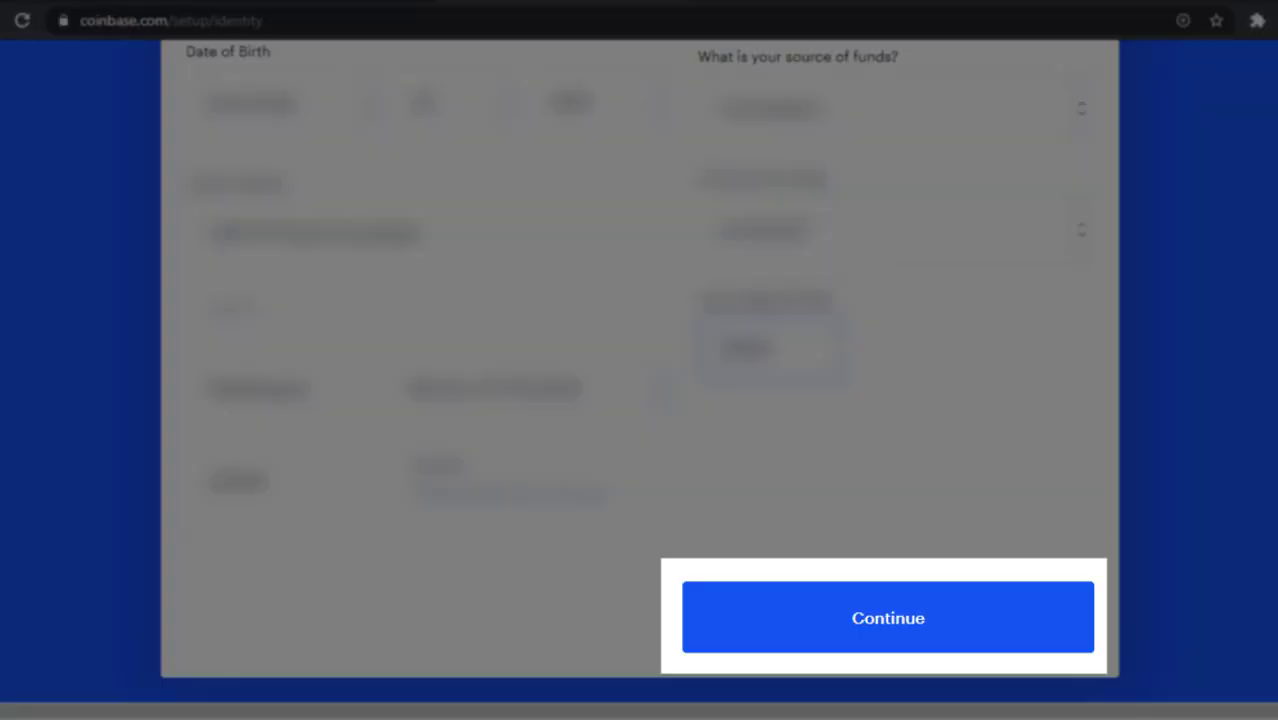
pyautogui.press('Return')
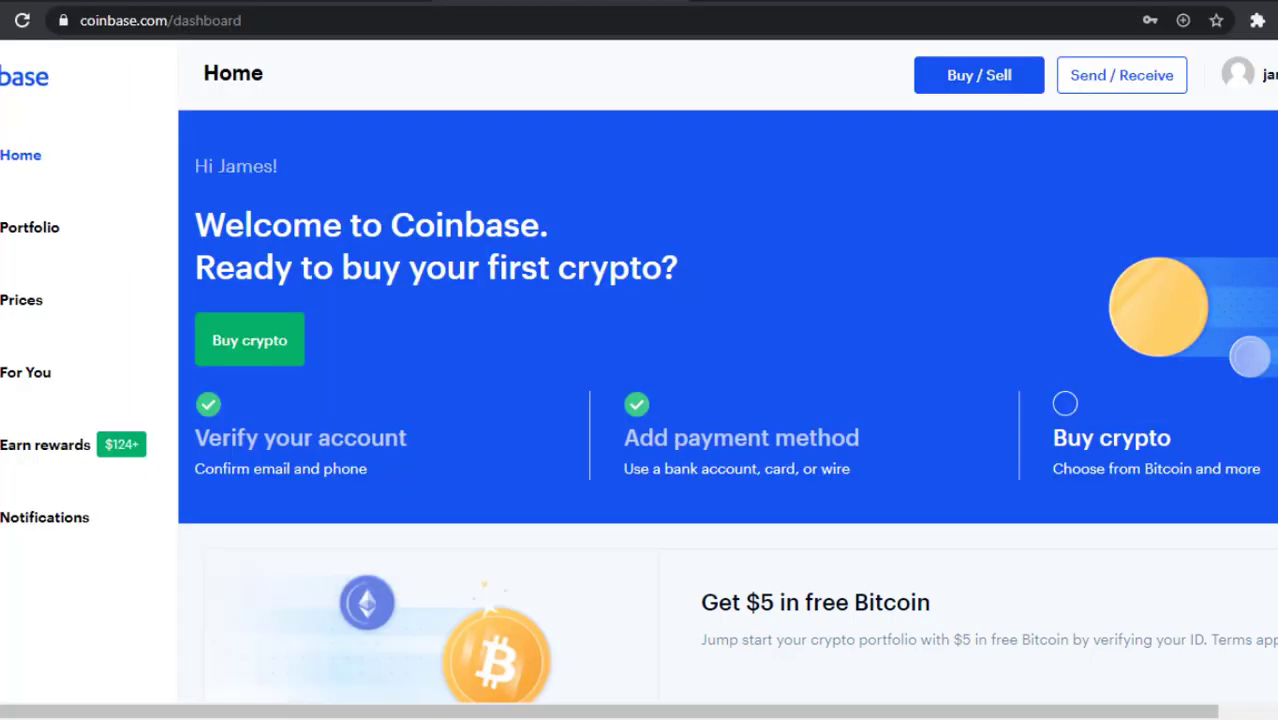
# Choose Verify your ID under the 'Get $5 in free Bitcoin' offer on the dashboard.
pyautogui.scroll(-2, 727, 407)
pyautogui.scroll(-2, 727, 407)
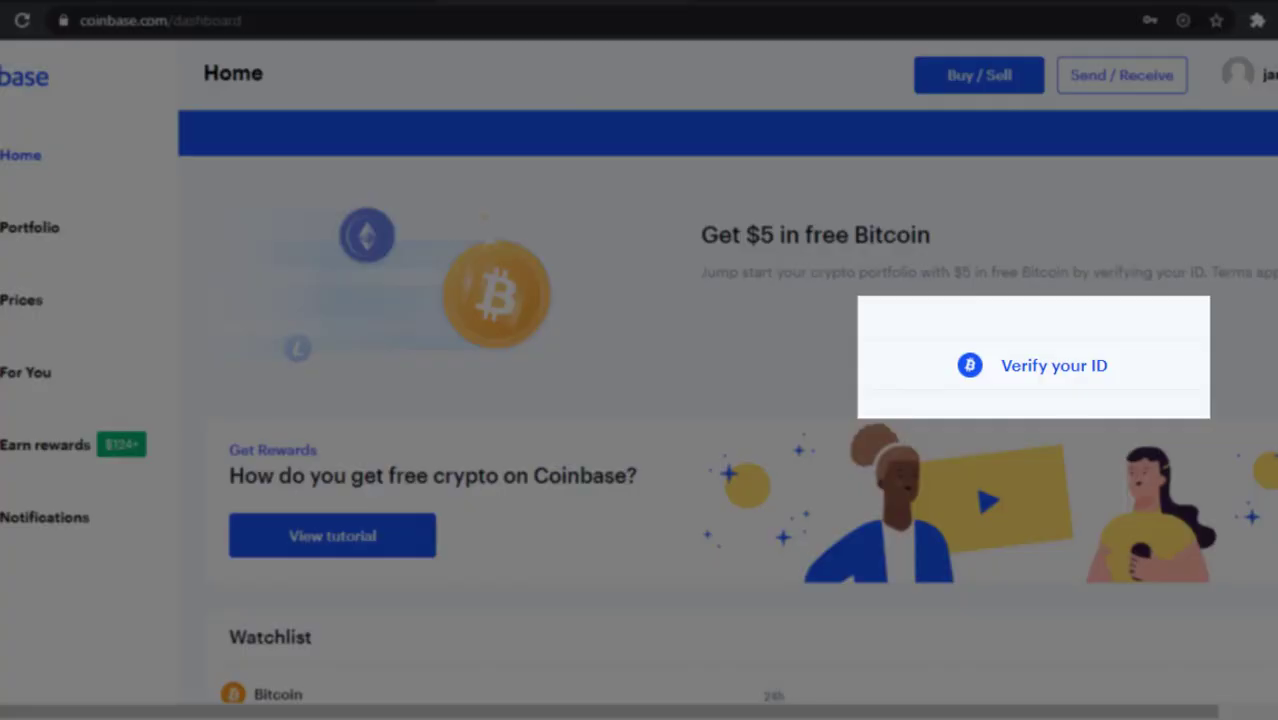
pyautogui.scroll(-1, 727, 407)
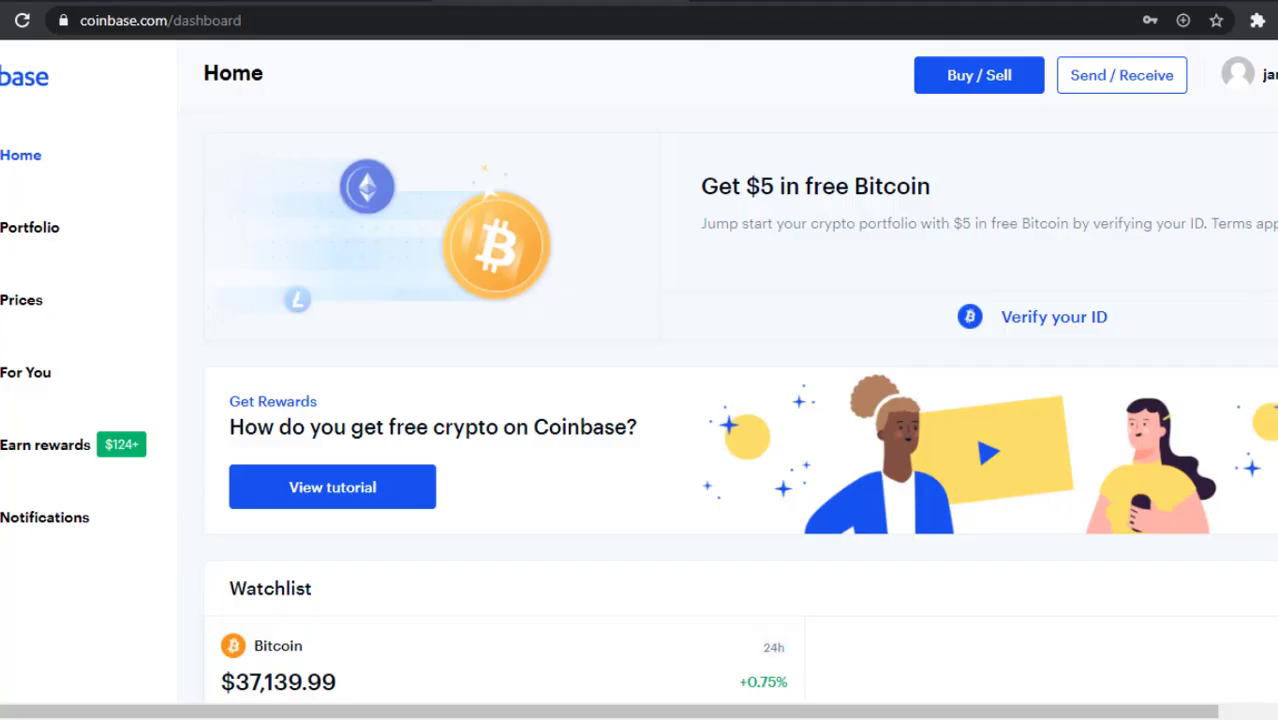
pyautogui.click(1054, 316)
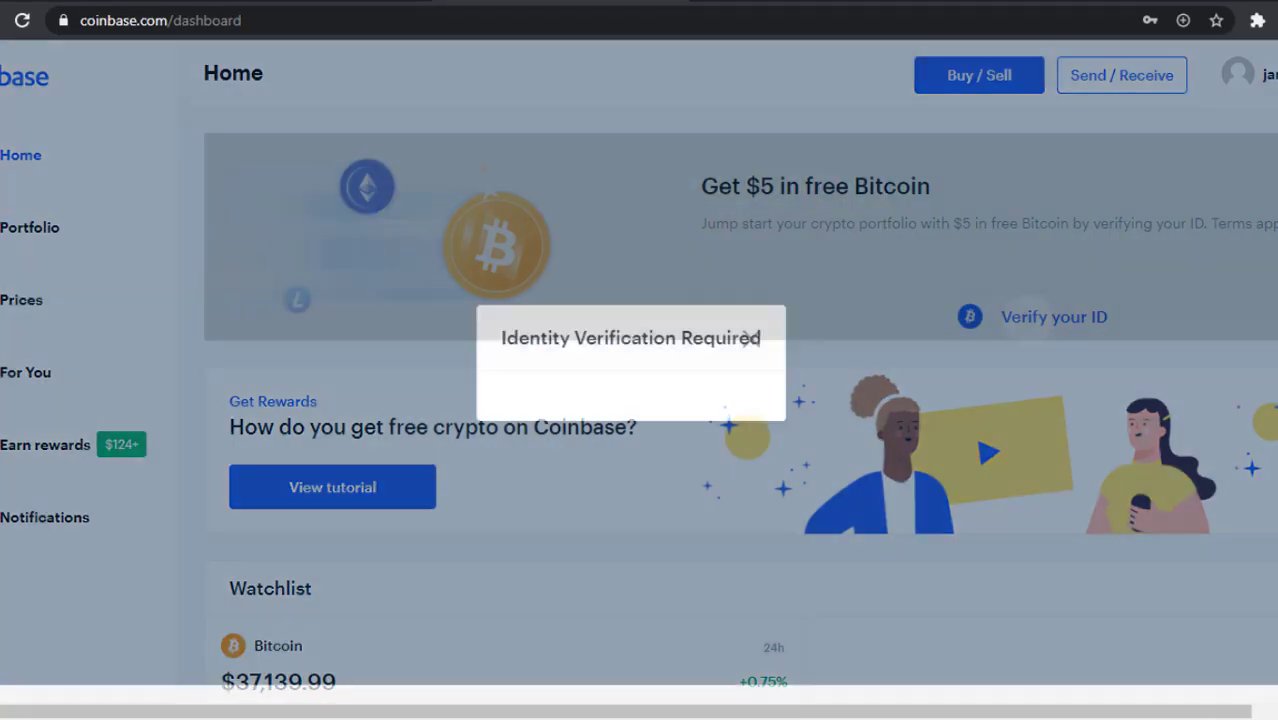